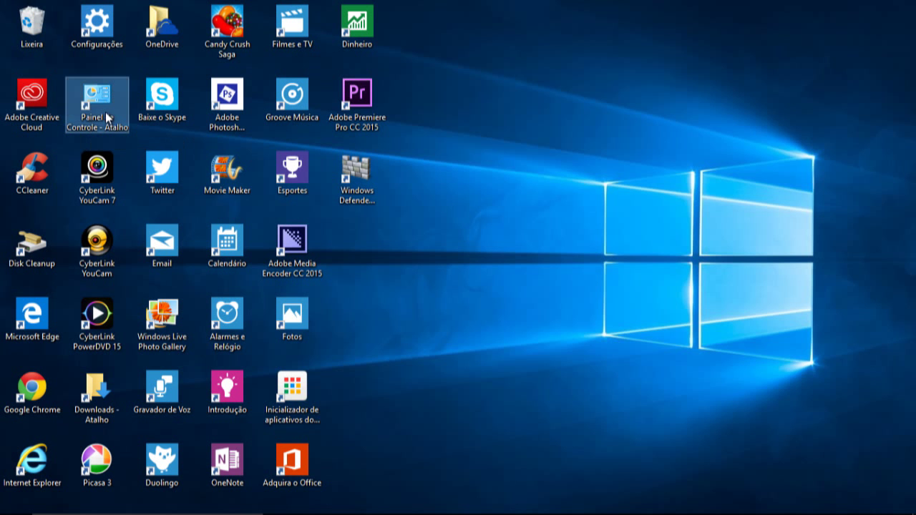
Open the Windows feature activation list (Ativar ou desativar recursos do Windows) from Programas e Recursos in the Control Panel.
{"action": "double_click", "coordinate": [106, 118]}
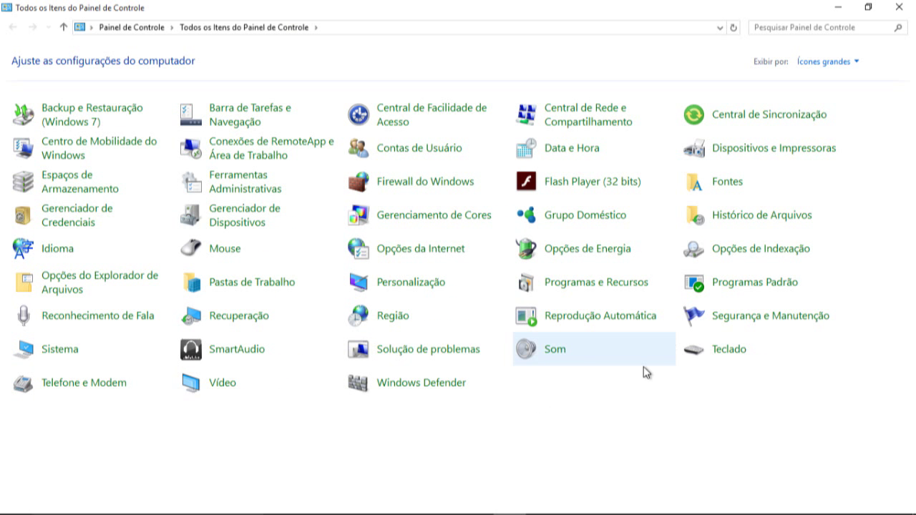
{"action": "left_click", "coordinate": [606, 284]}
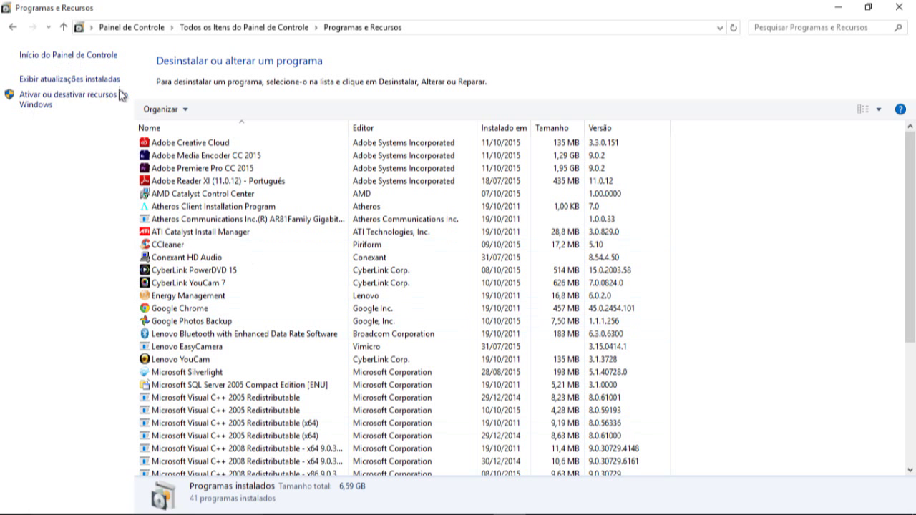
{"action": "left_click", "coordinate": [51, 103]}
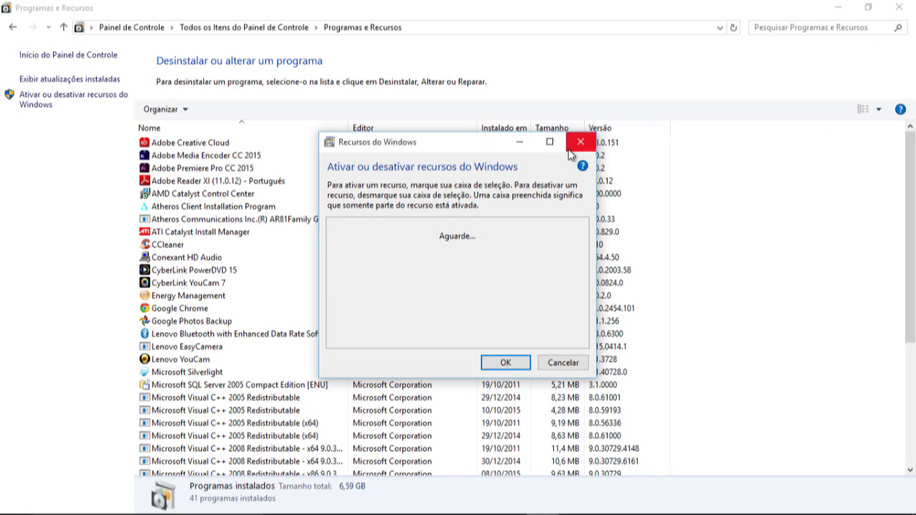
Close the Programas e Recursos window and maximize the Recursos do Windows dialog once its feature list has loaded.
{"action": "left_click", "coordinate": [549, 142]}
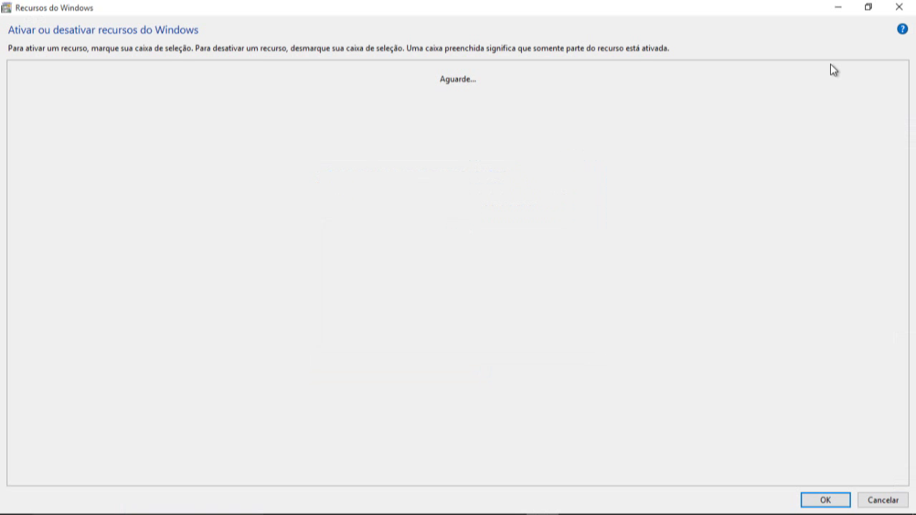
{"action": "left_click", "coordinate": [868, 8]}
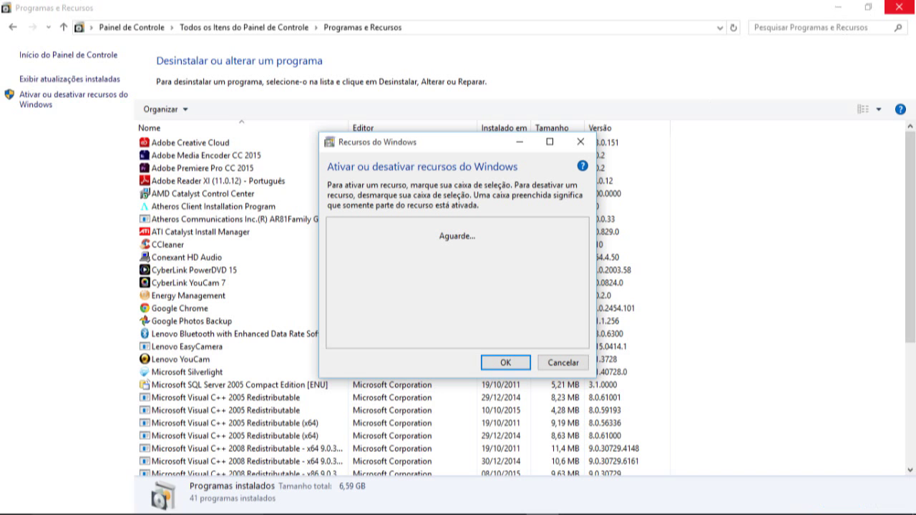
{"action": "left_click", "coordinate": [899, 7]}
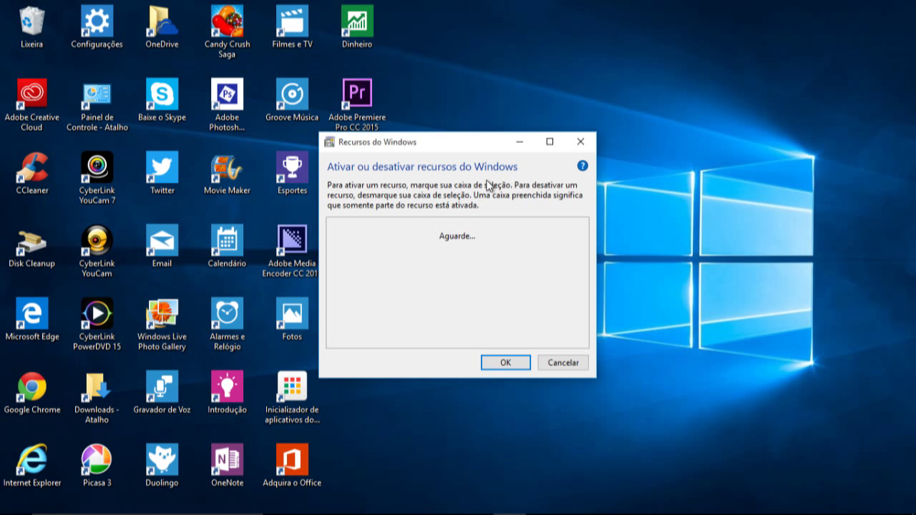
{"action": "left_click", "coordinate": [549, 142]}
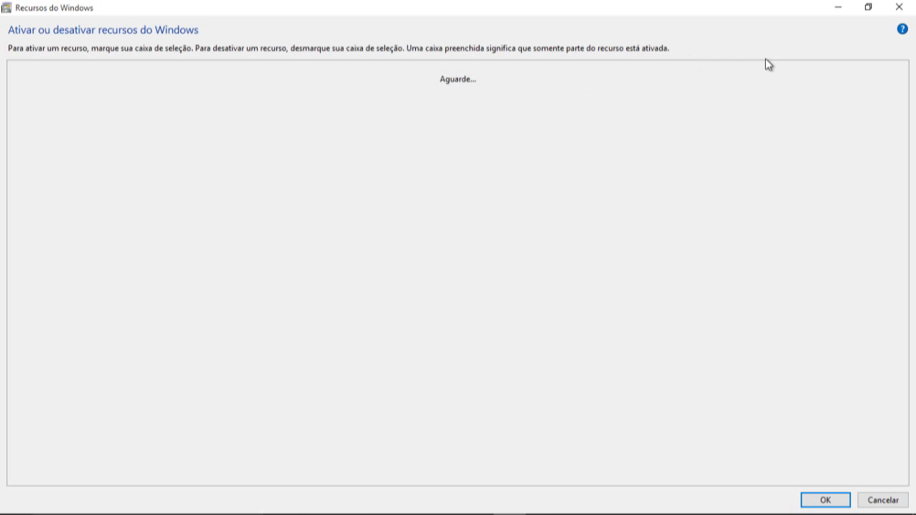
{"action": "left_click", "coordinate": [870, 9]}
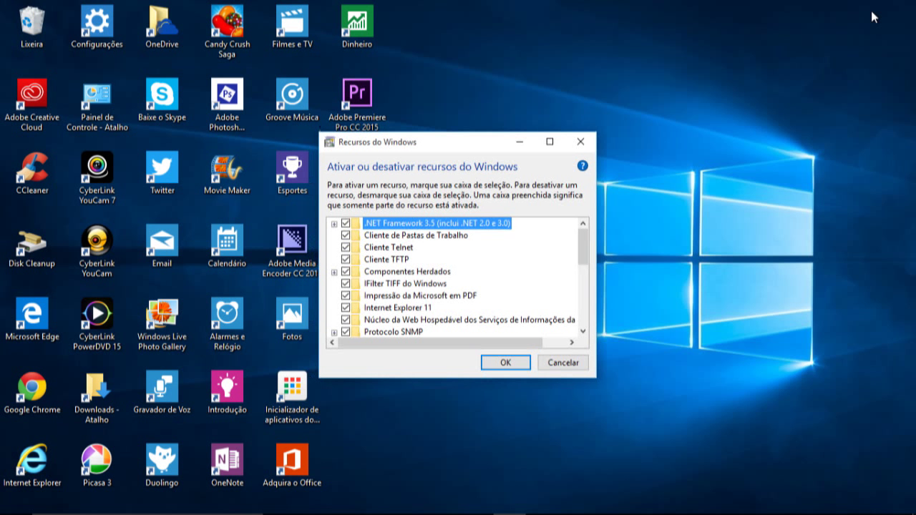
{"action": "left_click", "coordinate": [550, 142]}
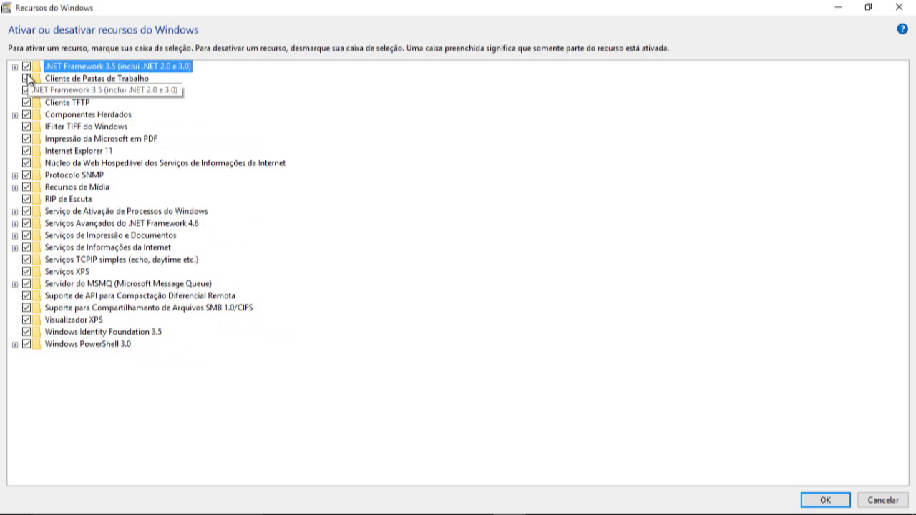
Examine the sub-features under Protocolo SNMP, Recursos de Mídia and Serviço de Ativação de Processos do Windows.
{"action": "left_click", "coordinate": [15, 175]}
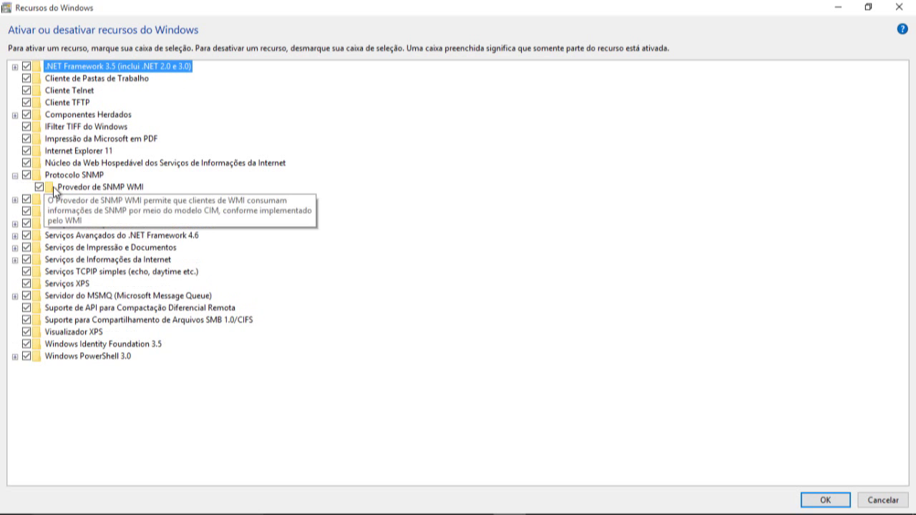
{"action": "left_click", "coordinate": [15, 175]}
{"action": "left_click", "coordinate": [15, 175]}
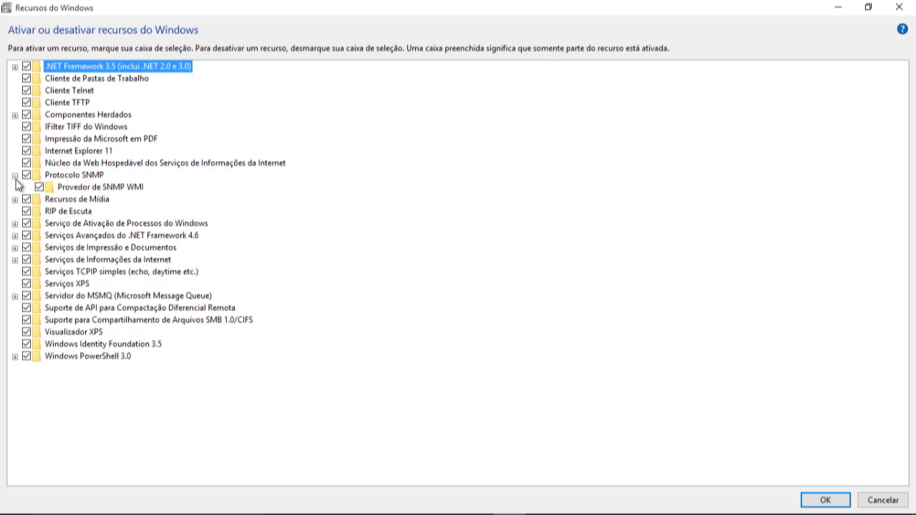
{"action": "left_click", "coordinate": [15, 176]}
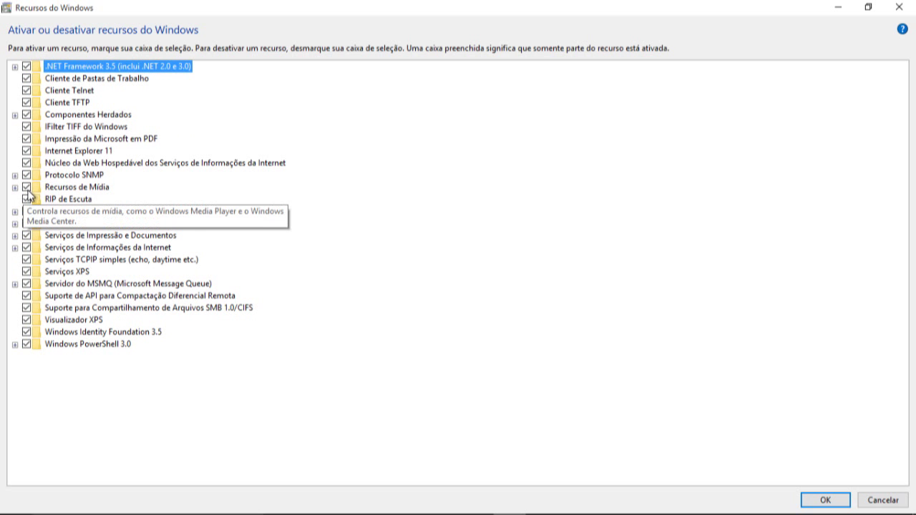
{"action": "left_click", "coordinate": [15, 188]}
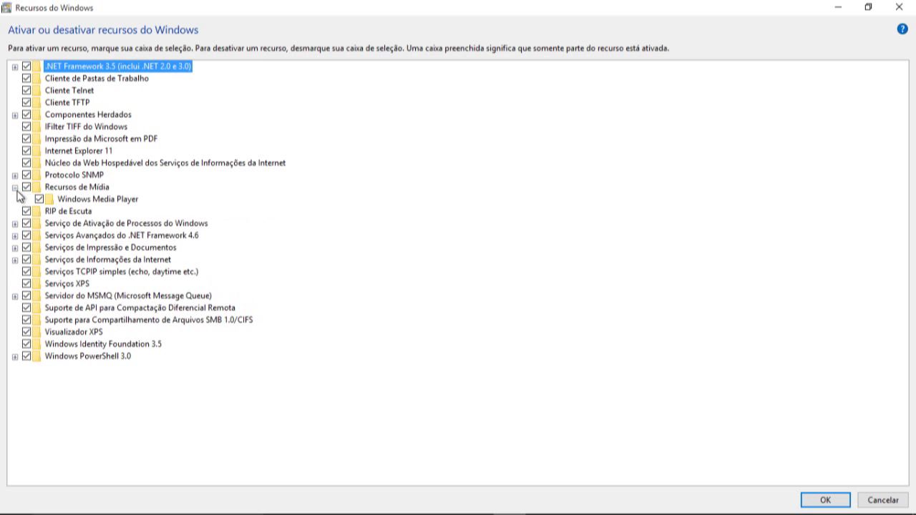
{"action": "left_click", "coordinate": [15, 188]}
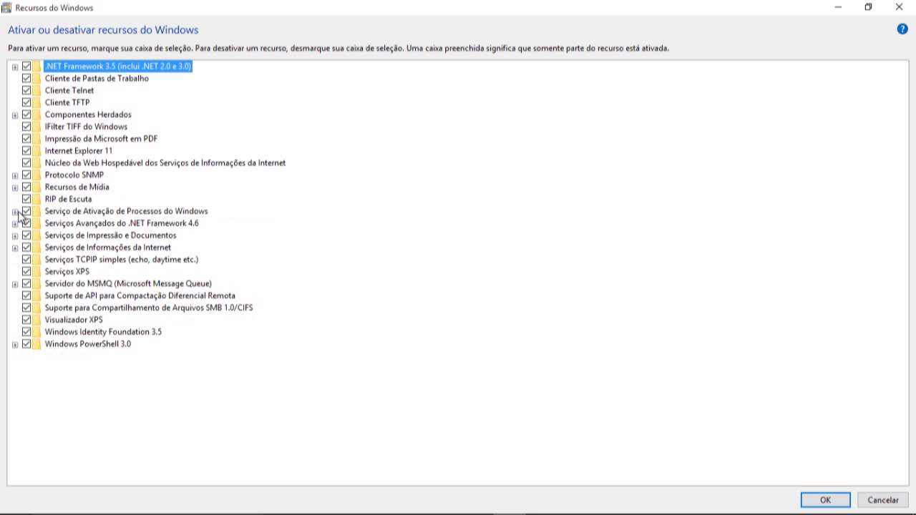
{"action": "left_click", "coordinate": [15, 212]}
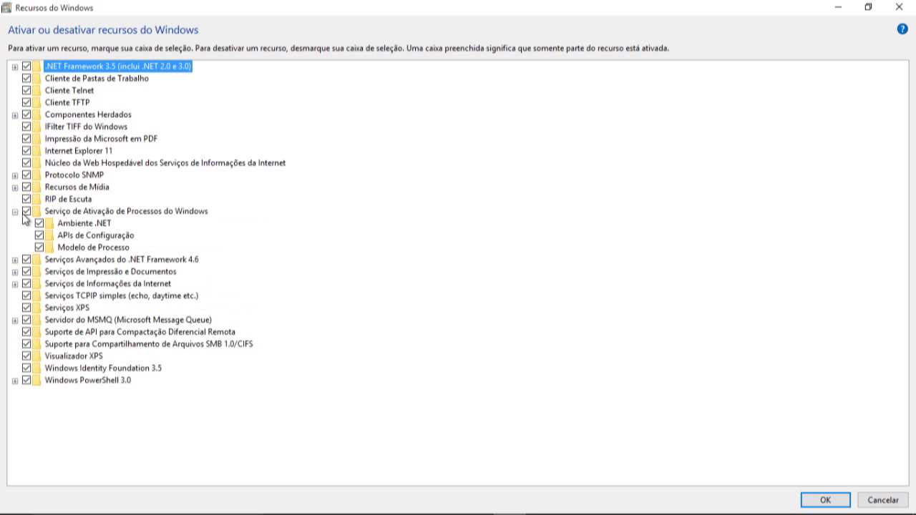
{"action": "left_click", "coordinate": [15, 212]}
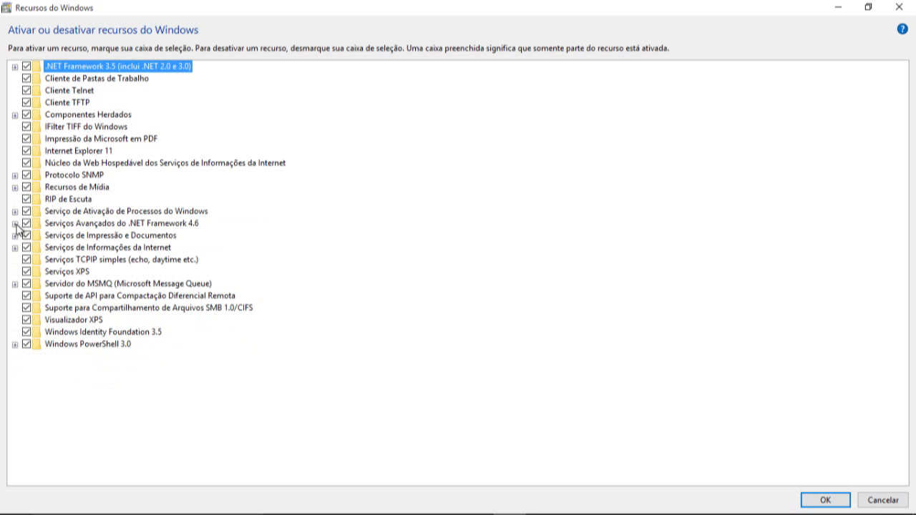
Examine the sub-features under Serviços Avançados do .NET Framework 4.6, Serviços de Impressão e Documentos and Serviços de Informações da Internet.
{"action": "left_click", "coordinate": [15, 223]}
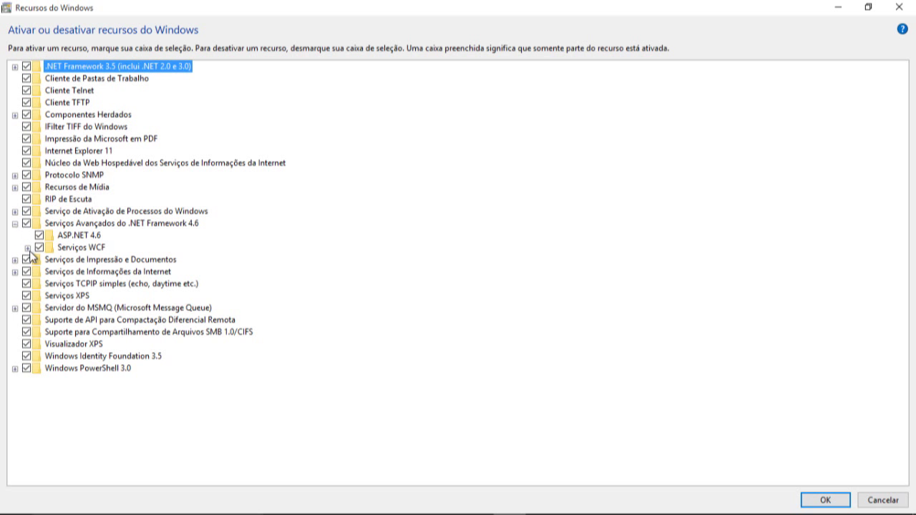
{"action": "left_click", "coordinate": [28, 248]}
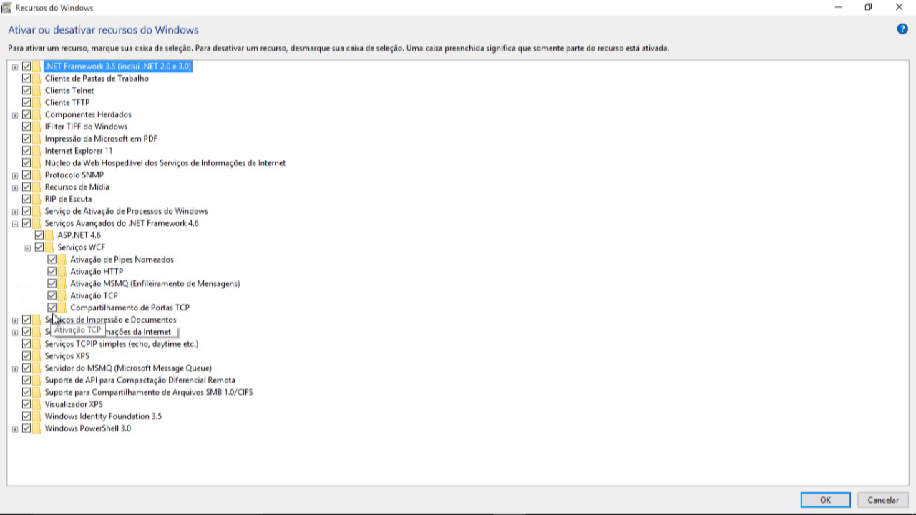
{"action": "left_click", "coordinate": [28, 247]}
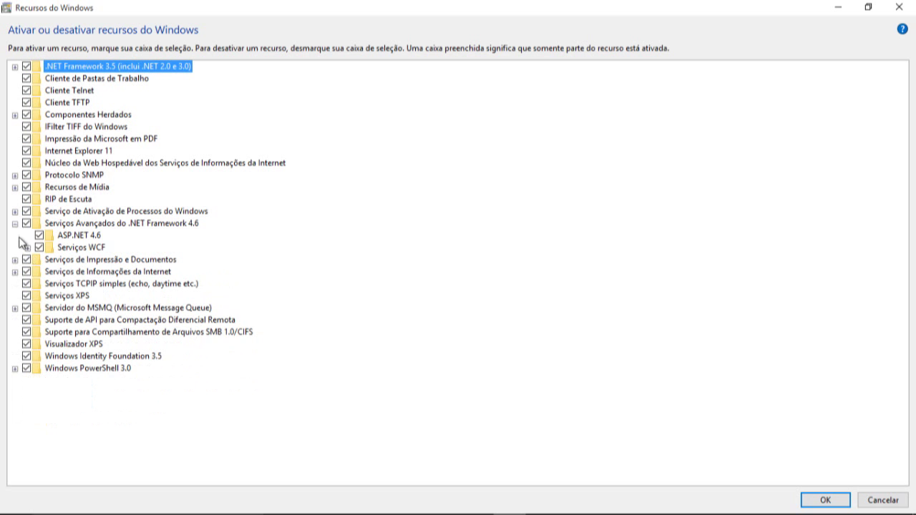
{"action": "left_click", "coordinate": [15, 224]}
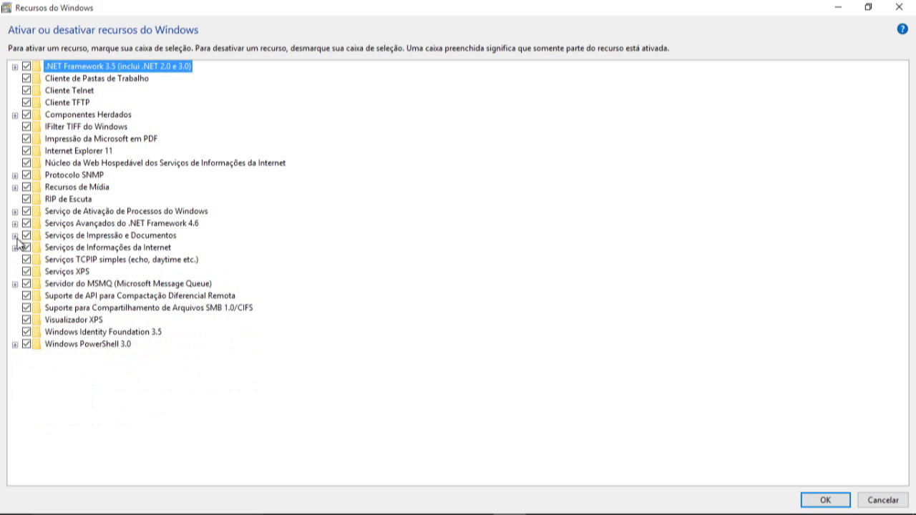
{"action": "left_click", "coordinate": [15, 235]}
{"action": "left_click", "coordinate": [15, 236]}
{"action": "left_click", "coordinate": [15, 249]}
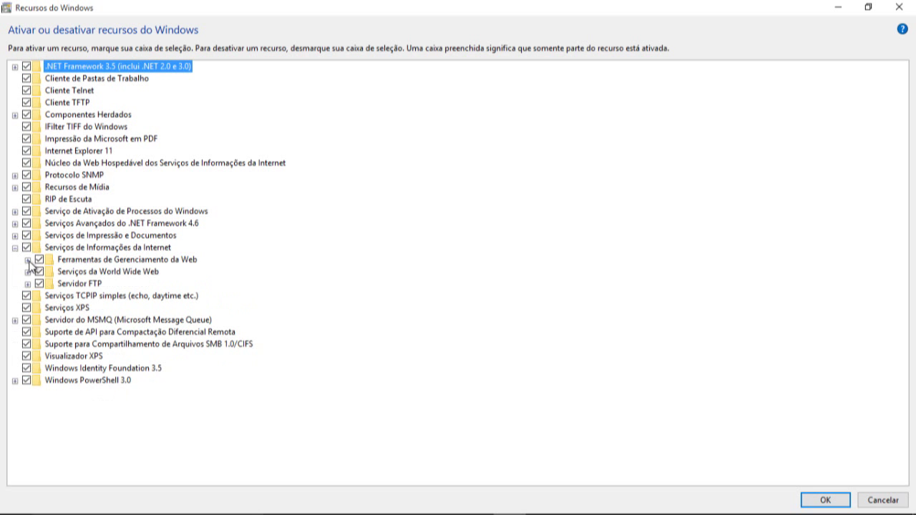
{"action": "left_click", "coordinate": [27, 259]}
{"action": "left_click", "coordinate": [40, 272]}
{"action": "left_click", "coordinate": [40, 272]}
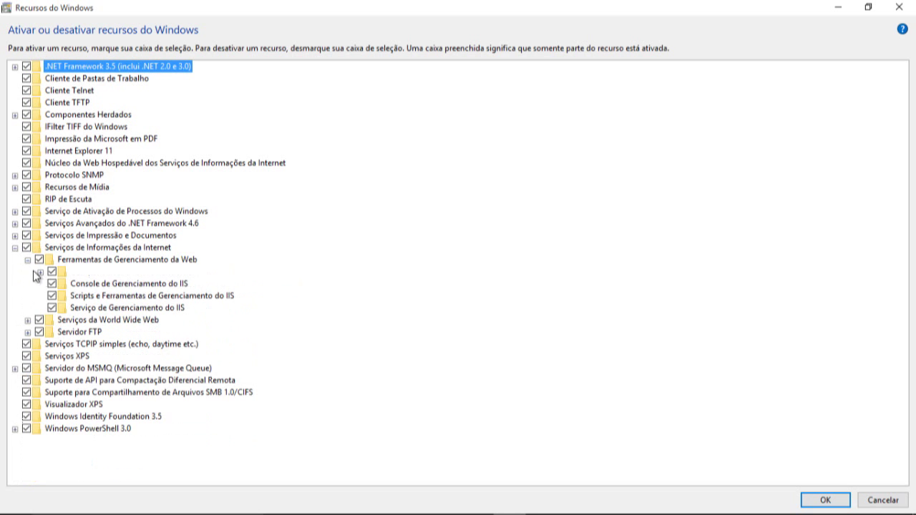
{"action": "left_click", "coordinate": [27, 260]}
{"action": "left_click", "coordinate": [15, 248]}
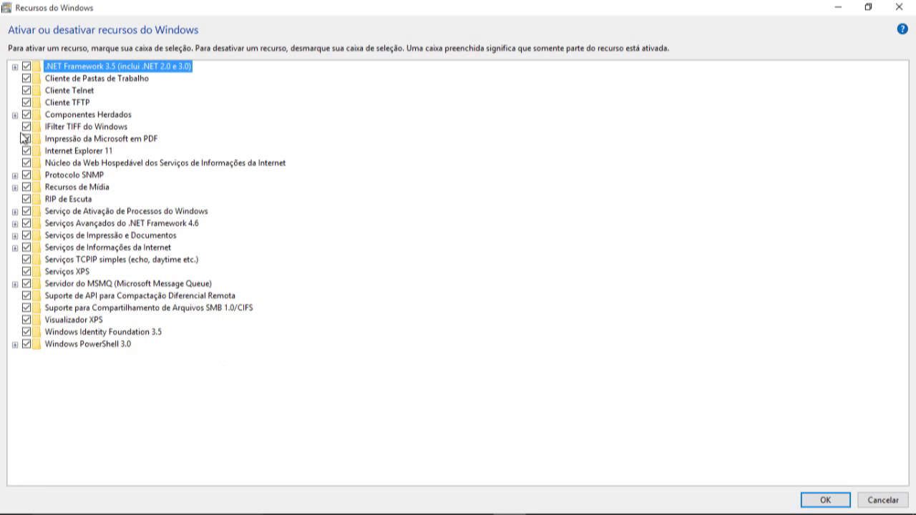
Disable and re-enable Cliente de Pastas de Trabalho, and do the same for DirectPlay under Componentes Herdados.
{"action": "left_click", "coordinate": [27, 79]}
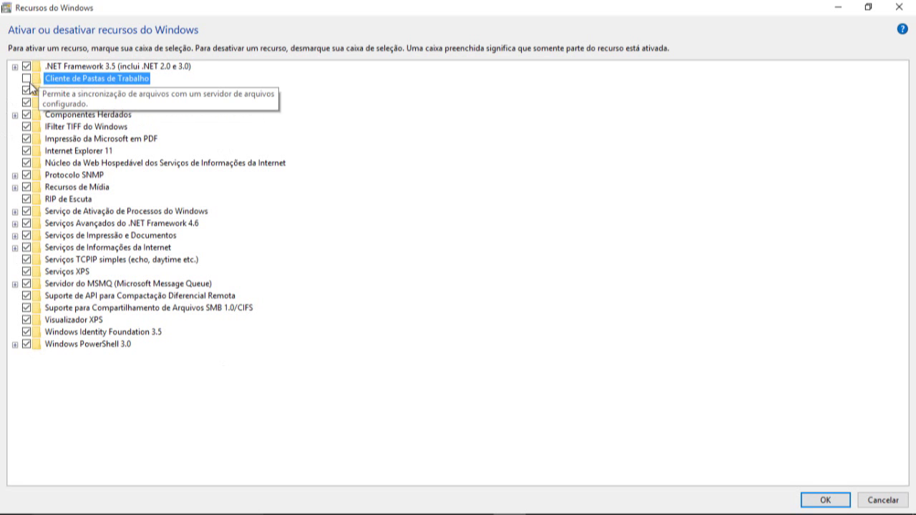
{"action": "left_click", "coordinate": [27, 79]}
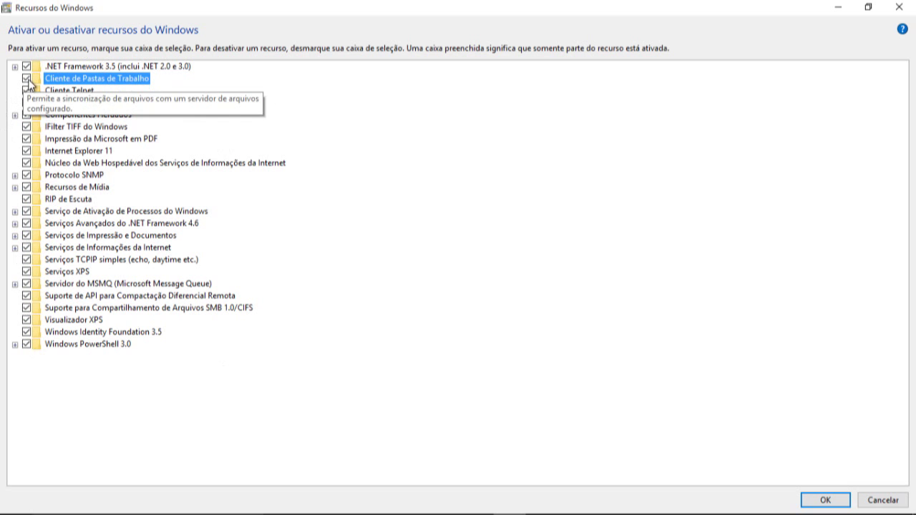
{"action": "left_click", "coordinate": [15, 115]}
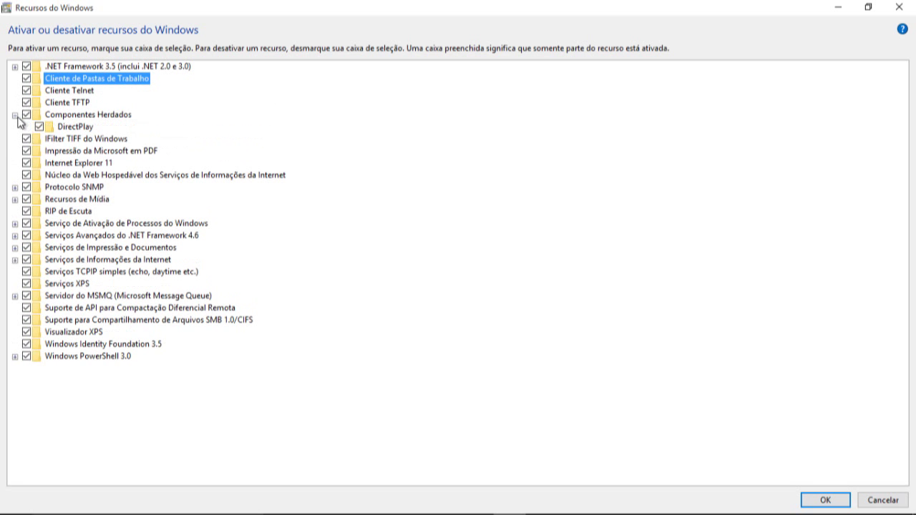
{"action": "left_click", "coordinate": [38, 127]}
{"action": "left_click", "coordinate": [15, 116]}
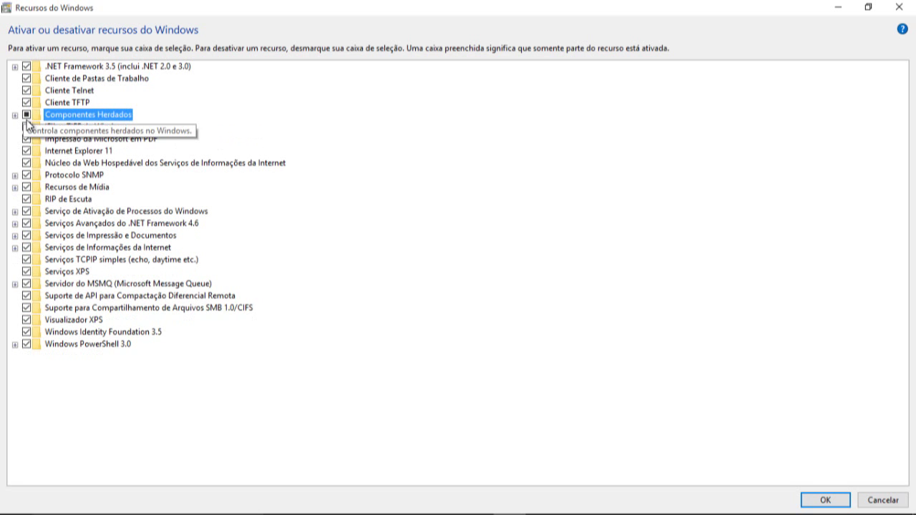
{"action": "left_click", "coordinate": [15, 115]}
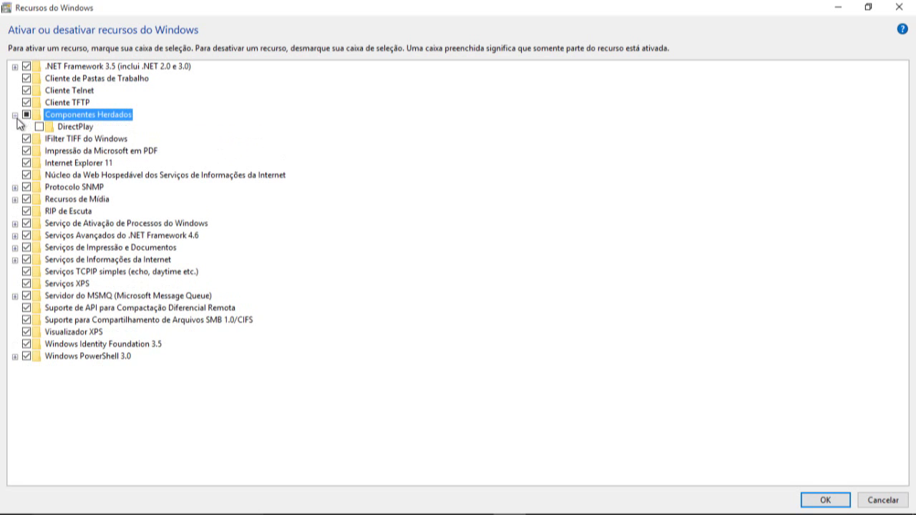
{"action": "left_click", "coordinate": [39, 127]}
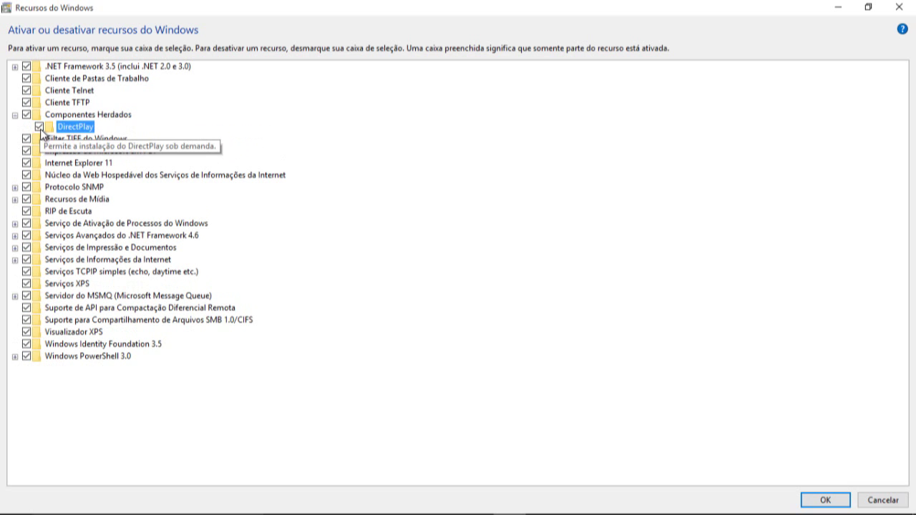
{"action": "left_click", "coordinate": [17, 118]}
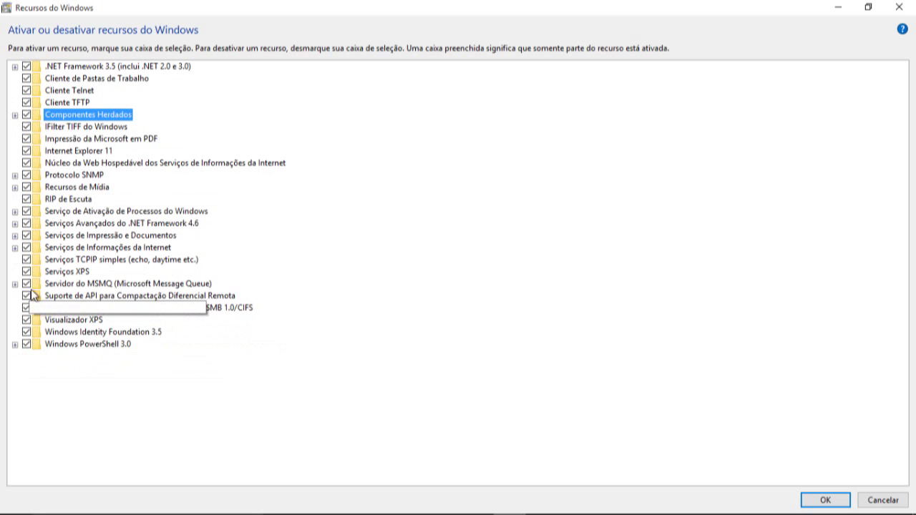
Disable CGI in Recursos de Desenvolvimento de Aplicativos under Serviços da World Wide Web of Serviços de Informações da Internet.
{"action": "left_click", "coordinate": [15, 248]}
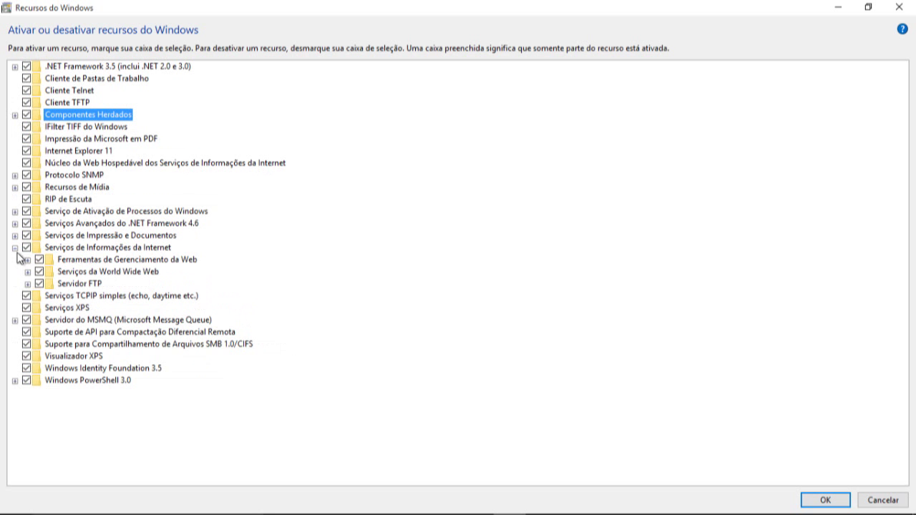
{"action": "left_click", "coordinate": [27, 272]}
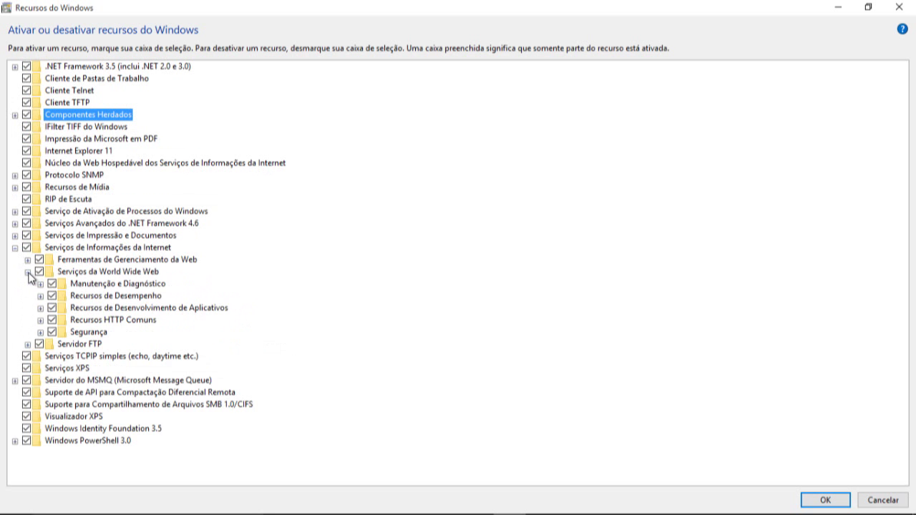
{"action": "left_click", "coordinate": [40, 309]}
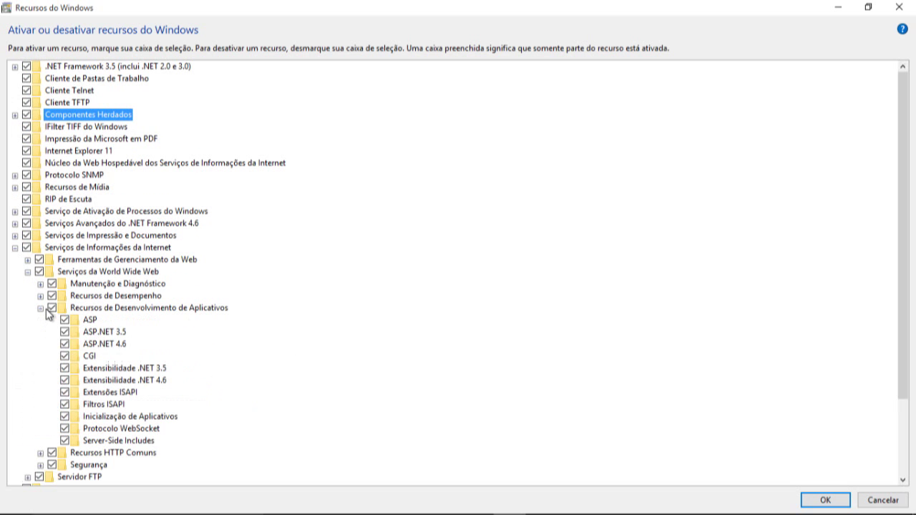
{"action": "left_click", "coordinate": [64, 356]}
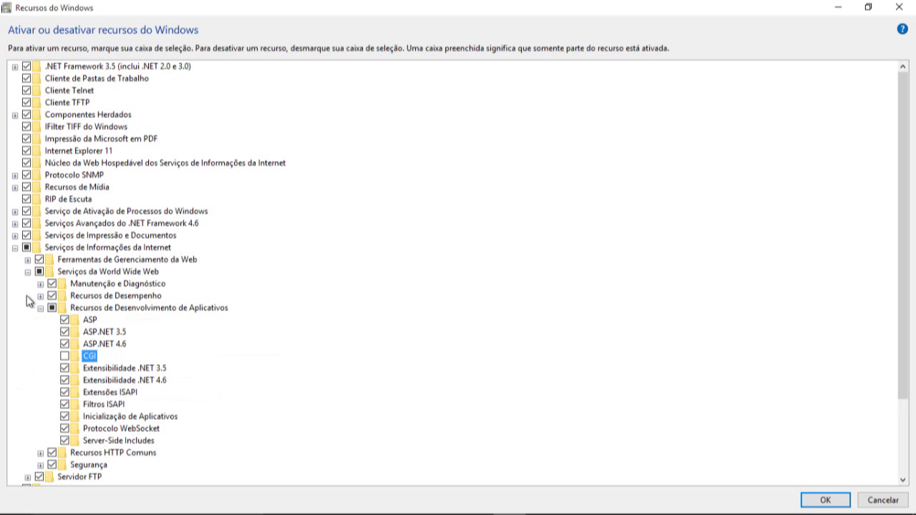
{"action": "left_click", "coordinate": [41, 307]}
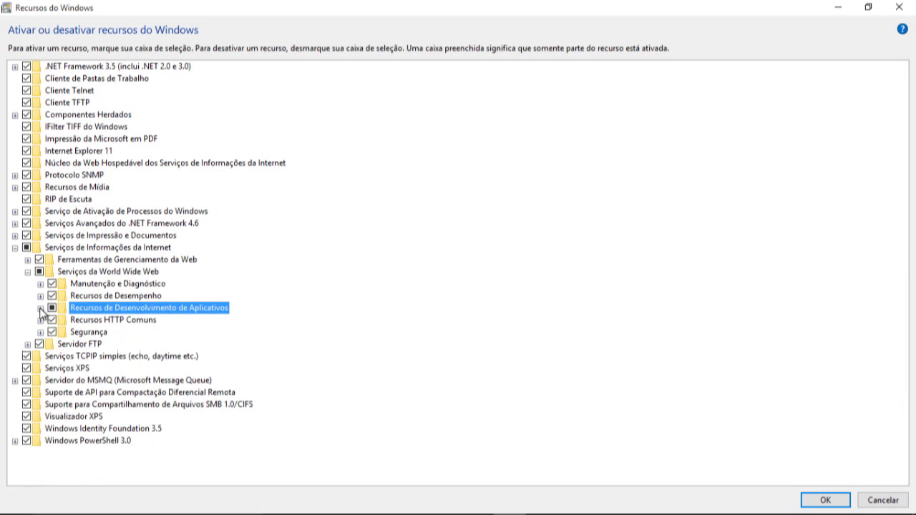
Re-enable CGI in Recursos de Desenvolvimento de Aplicativos under Serviços da World Wide Web, collapse the tree and close the features window.
{"action": "left_click", "coordinate": [28, 272]}
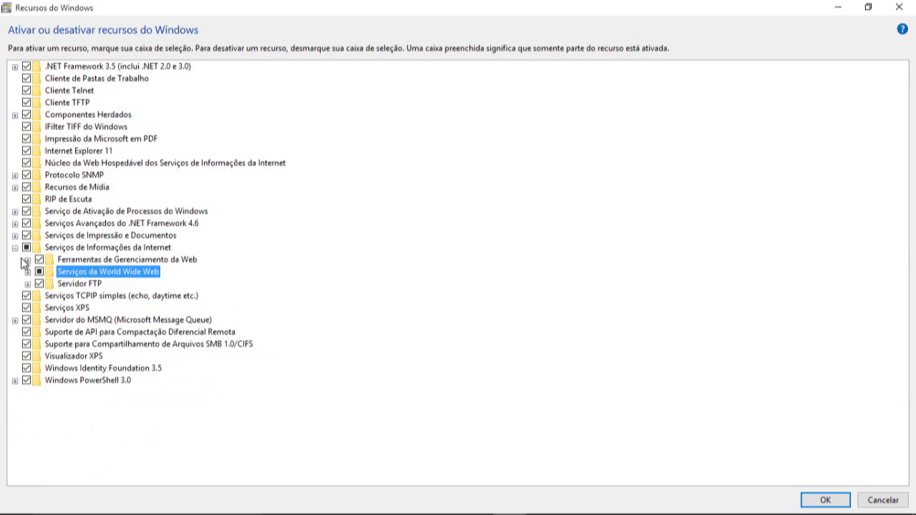
{"action": "left_click", "coordinate": [15, 248]}
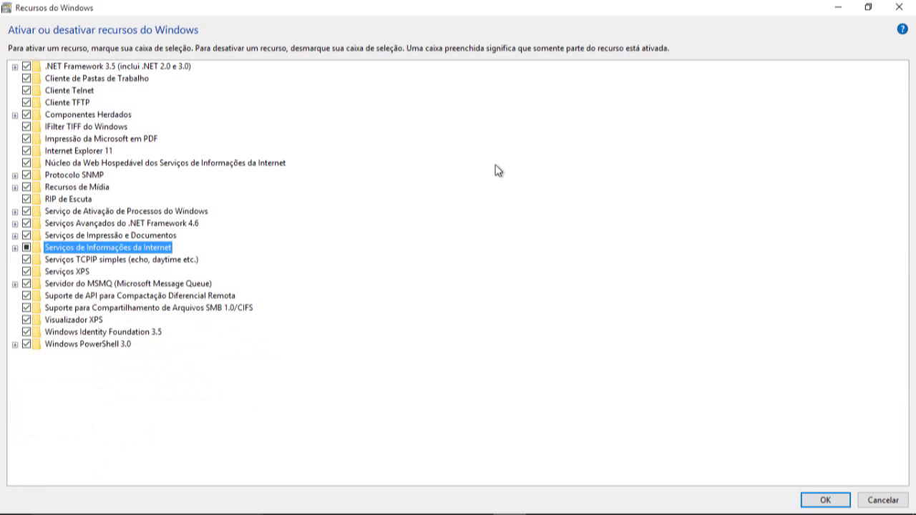
{"action": "mouse_move", "coordinate": [103, 256]}
{"action": "left_click", "coordinate": [15, 249]}
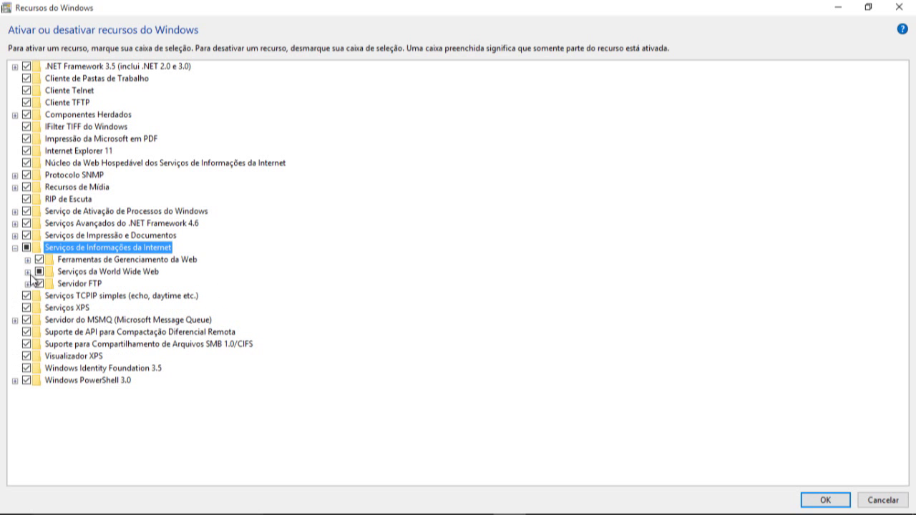
{"action": "left_click", "coordinate": [27, 272]}
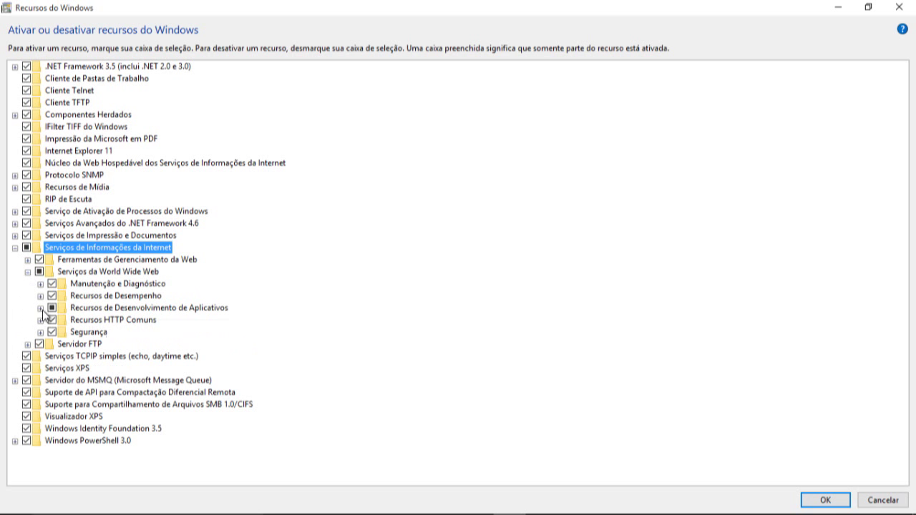
{"action": "left_click", "coordinate": [40, 308]}
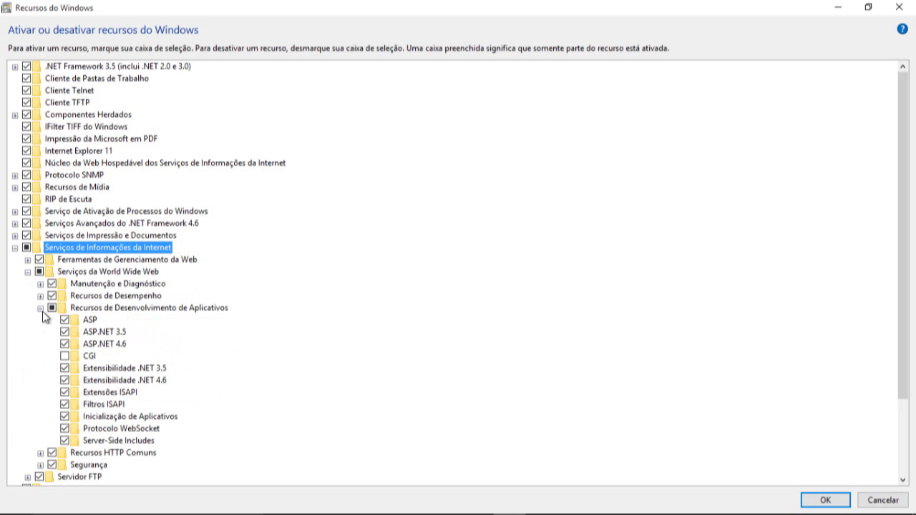
{"action": "left_click", "coordinate": [64, 357]}
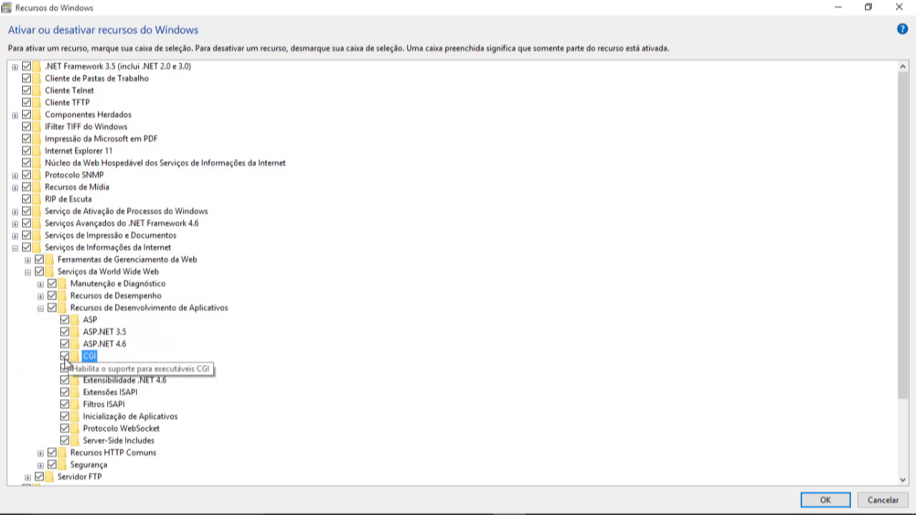
{"action": "left_click", "coordinate": [41, 309]}
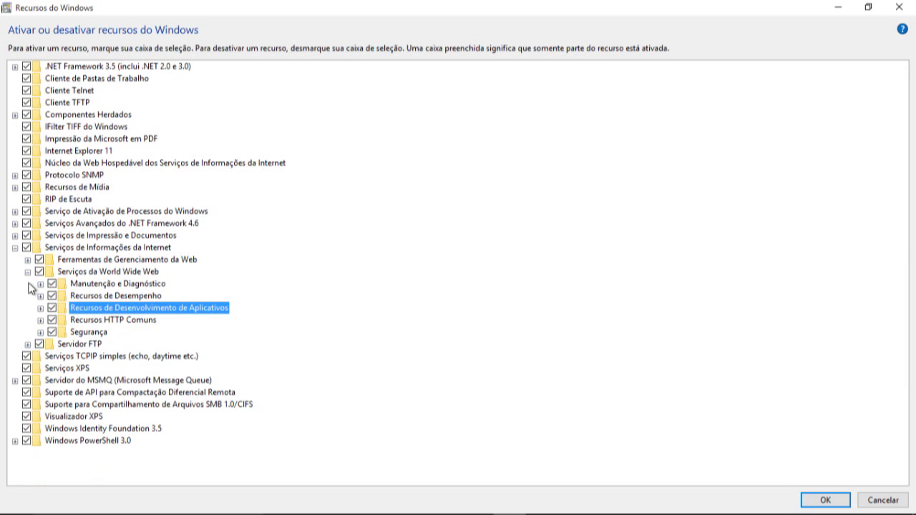
{"action": "left_click", "coordinate": [27, 272]}
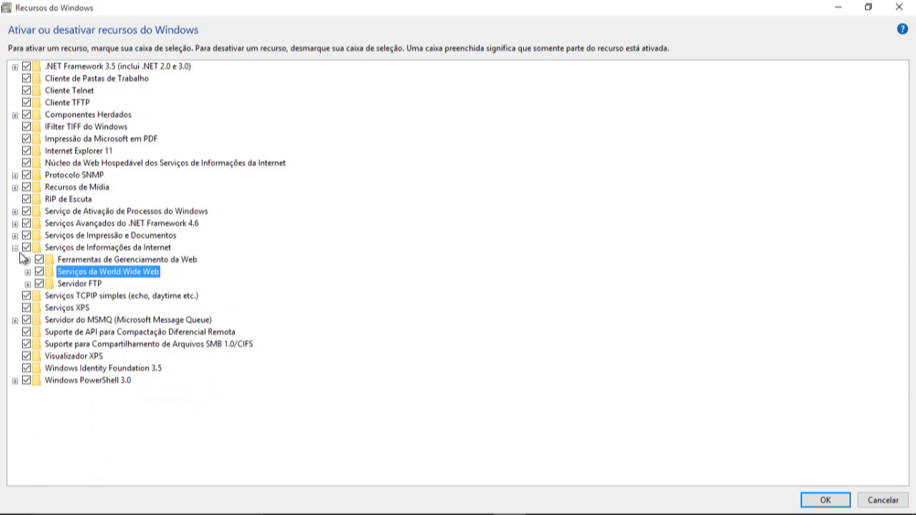
{"action": "left_click", "coordinate": [15, 248]}
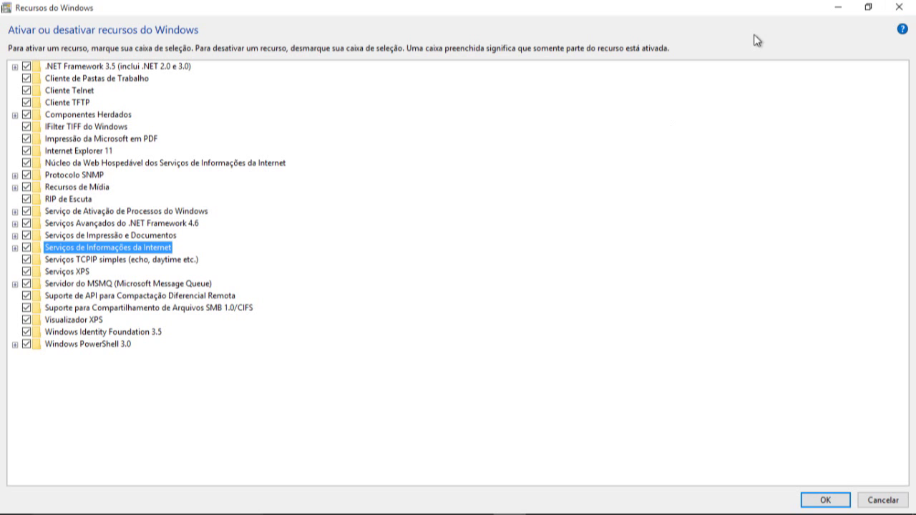
{"action": "left_click", "coordinate": [907, 9]}
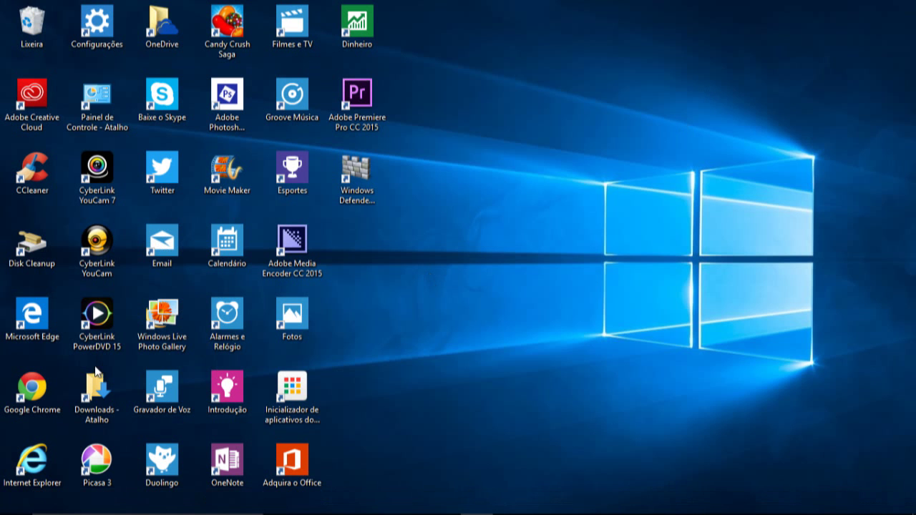
Reopen the Windows features list through Programas e Recursos in Painel de Controle and maximize its window.
{"action": "left_click", "coordinate": [98, 120]}
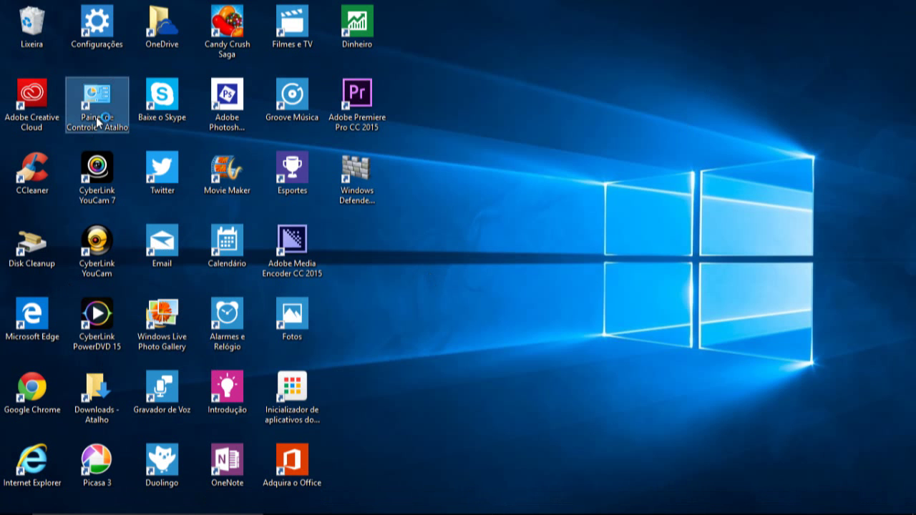
{"action": "left_click", "coordinate": [407, 204]}
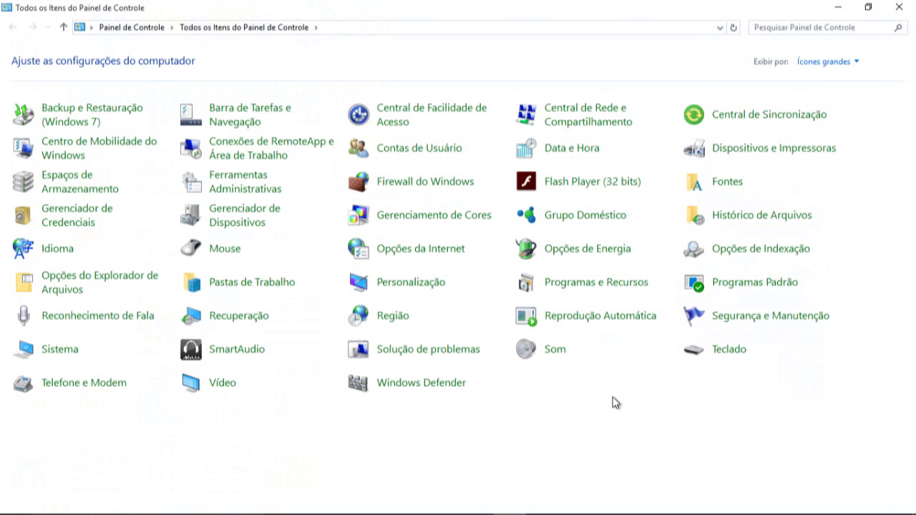
{"action": "left_click", "coordinate": [584, 283]}
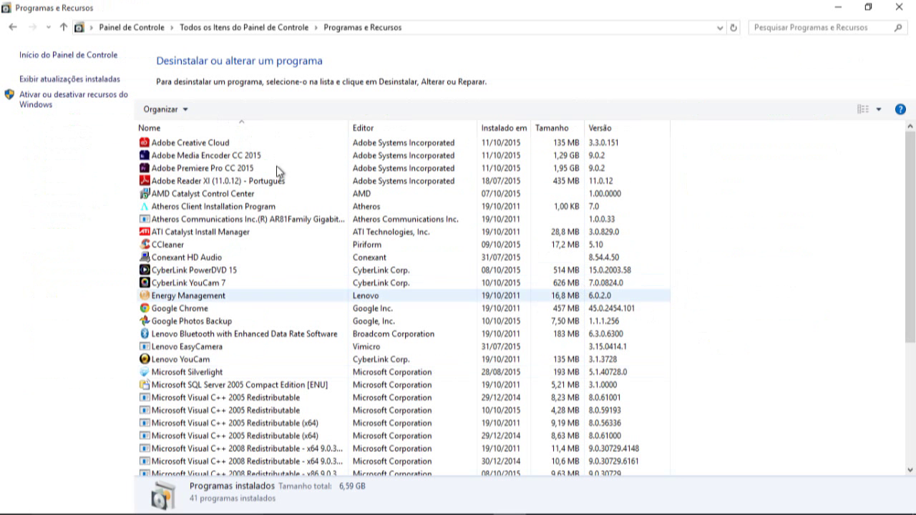
{"action": "left_click", "coordinate": [35, 100]}
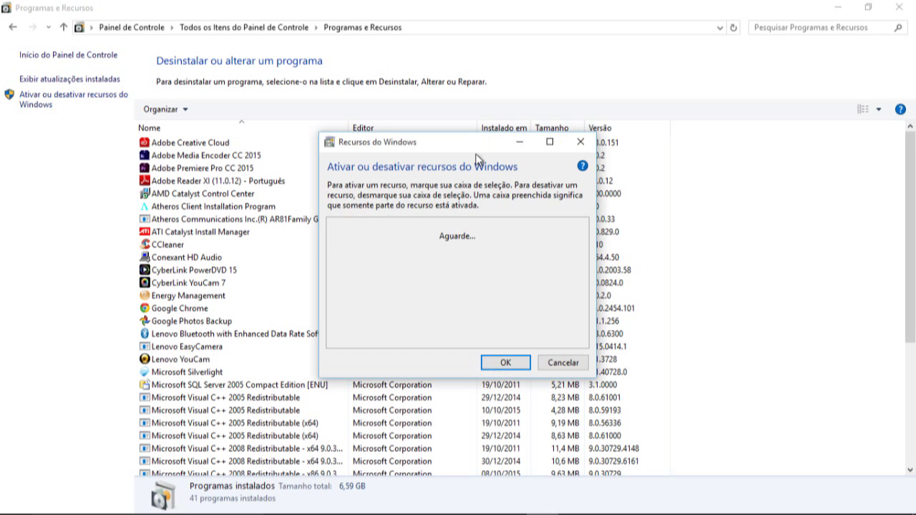
{"action": "left_click", "coordinate": [550, 143]}
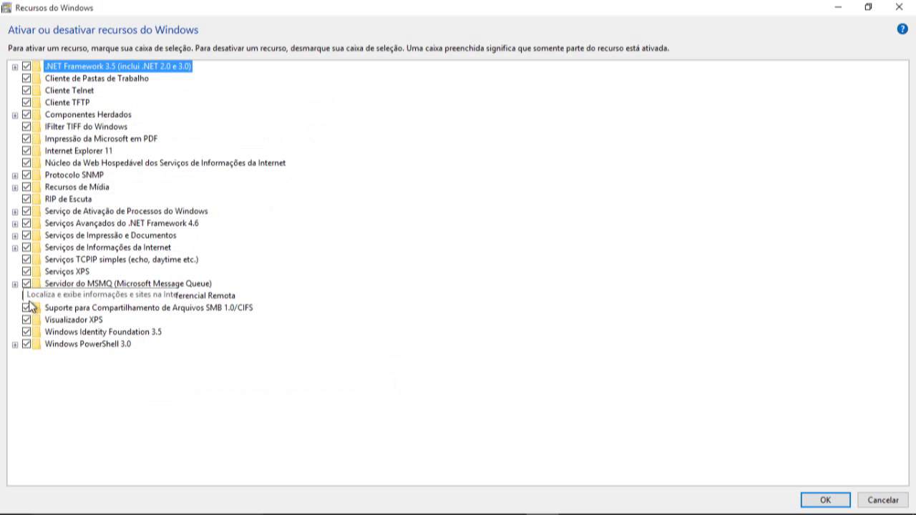
Examine the Serviços WCF sub-features under Serviços Avançados do .NET Framework 4.6, then close the features list without applying anything.
{"action": "left_click", "coordinate": [15, 223]}
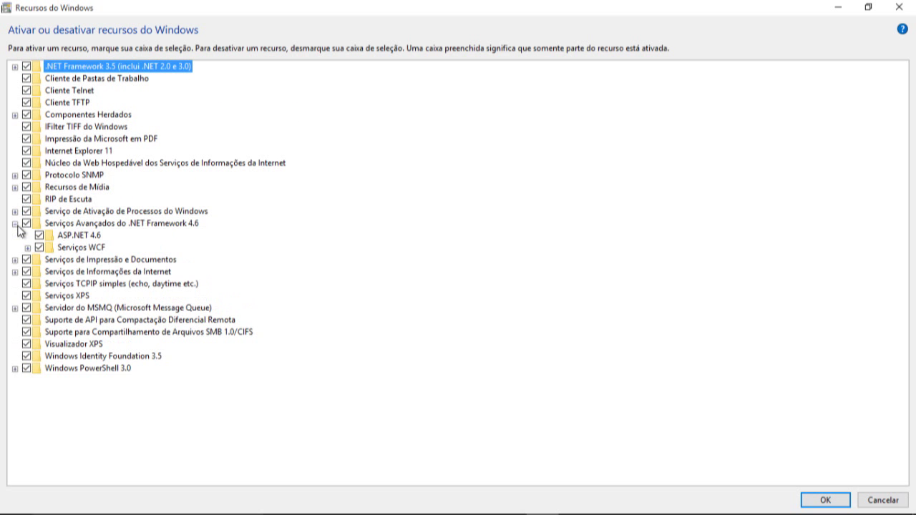
{"action": "left_click", "coordinate": [27, 248]}
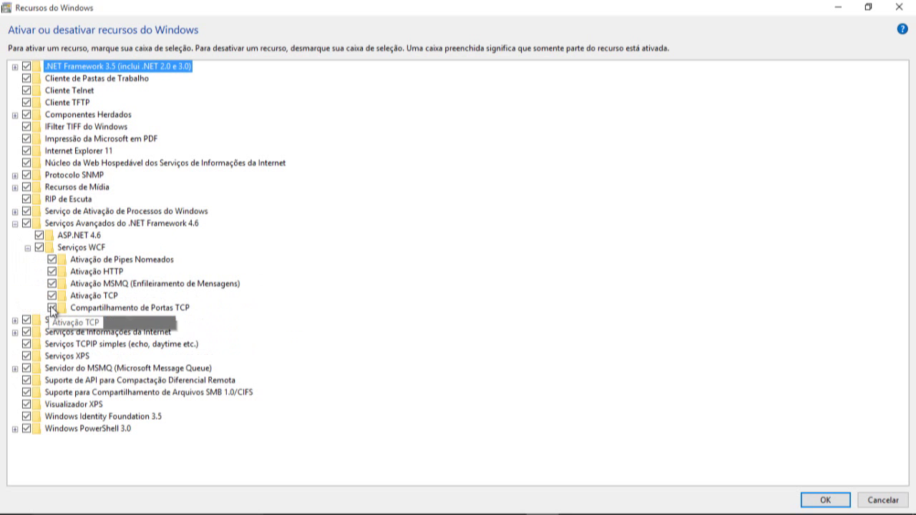
{"action": "left_click", "coordinate": [27, 247]}
{"action": "left_click", "coordinate": [15, 223]}
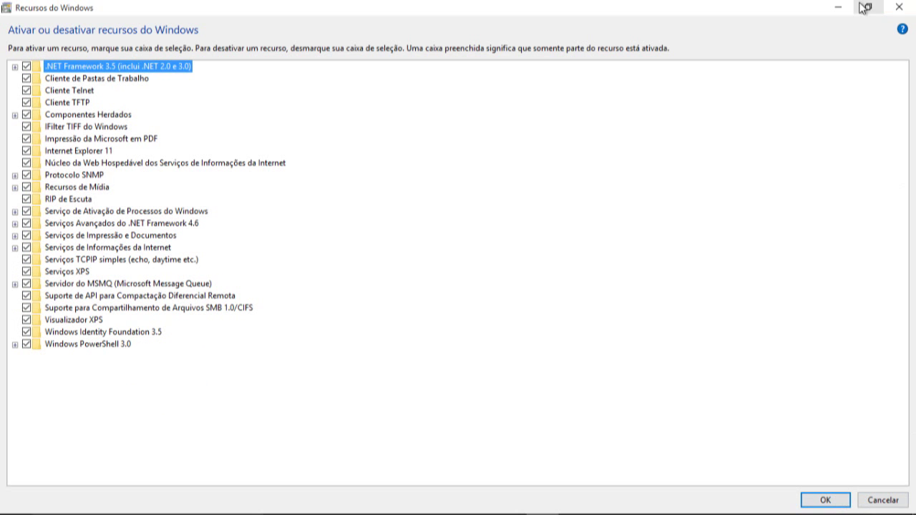
{"action": "left_click", "coordinate": [900, 8]}
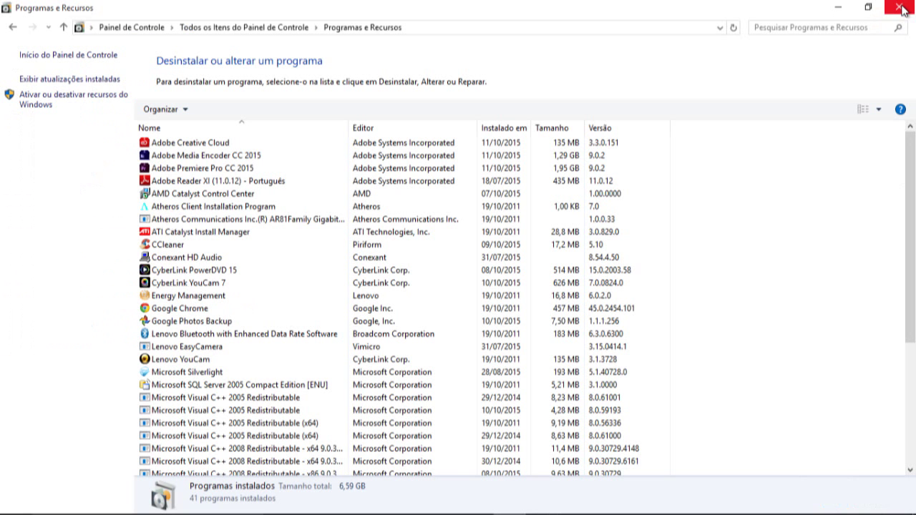